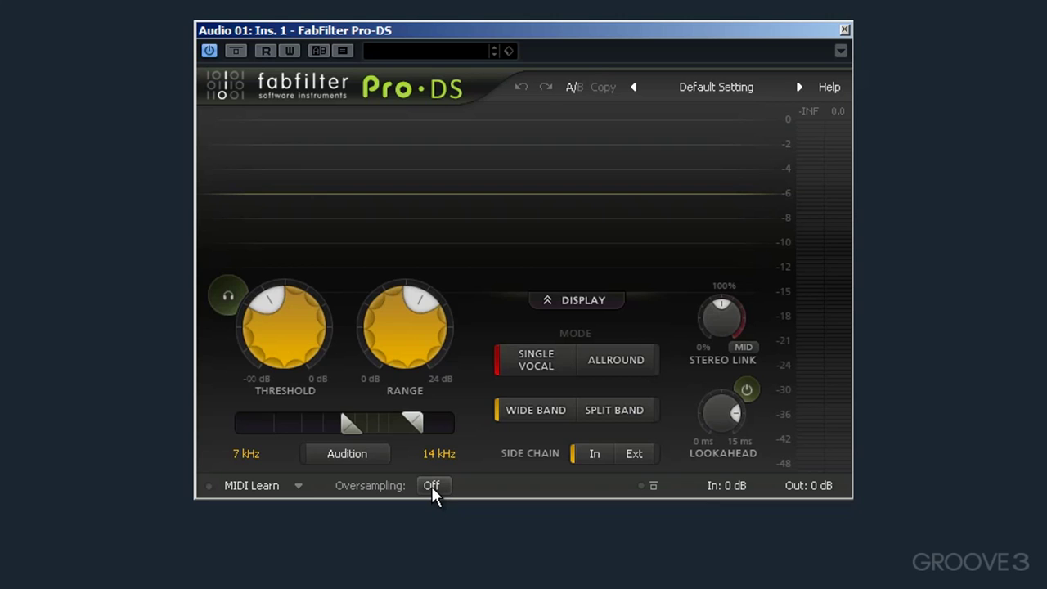
Leave oversampling off, collapse and re-expand the analyzer, and switch to slot B and back to A.
left_click(432, 486)
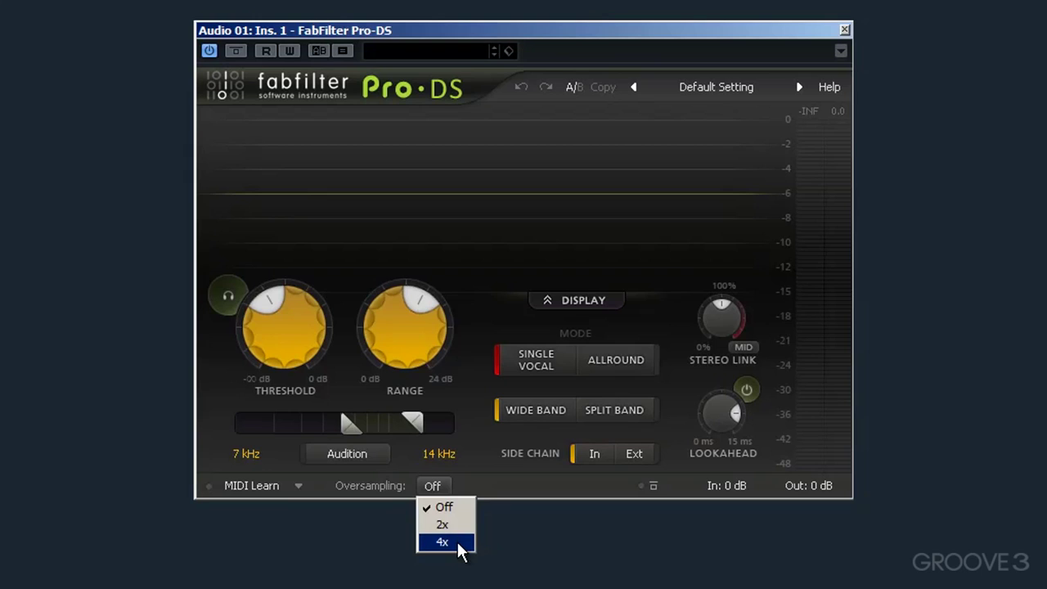
left_click(453, 507)
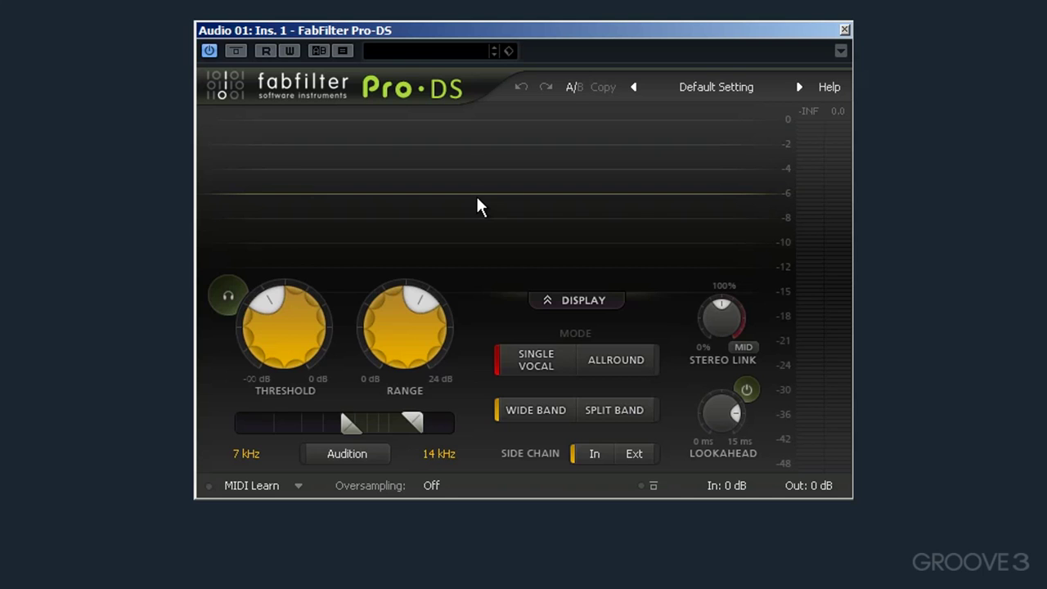
left_click(593, 299)
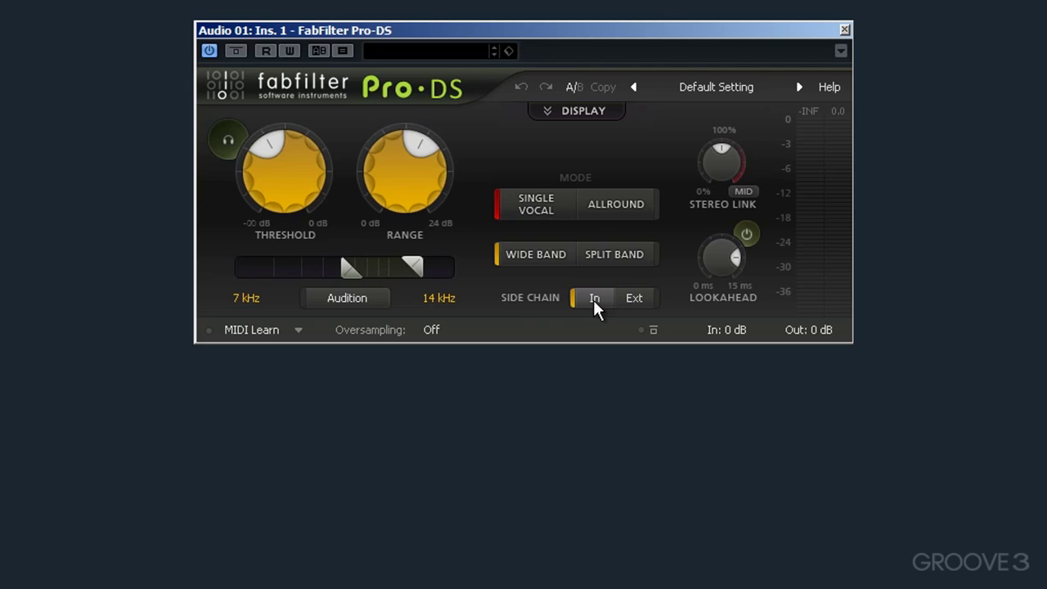
left_click(577, 112)
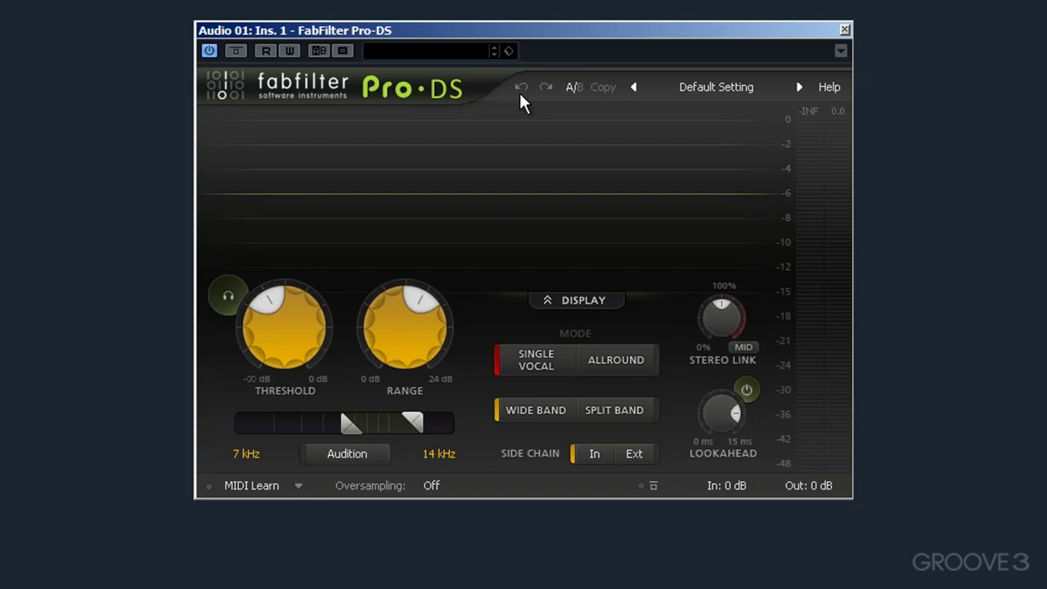
left_click(574, 89)
left_click(521, 85)
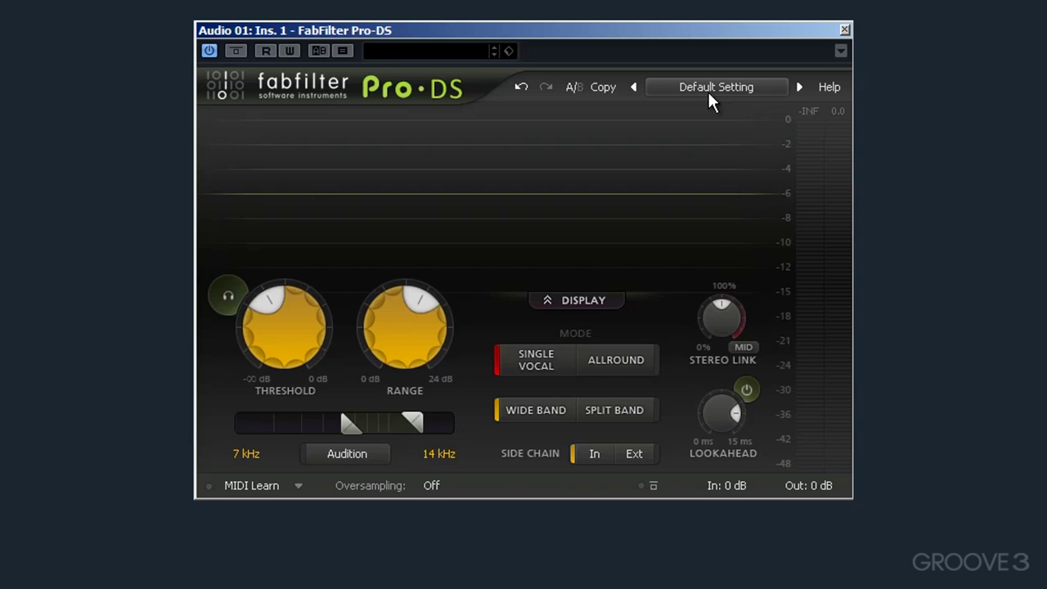
Browse the Mastering presets and cancel the Restore Factory Presets prompt.
left_click(708, 90)
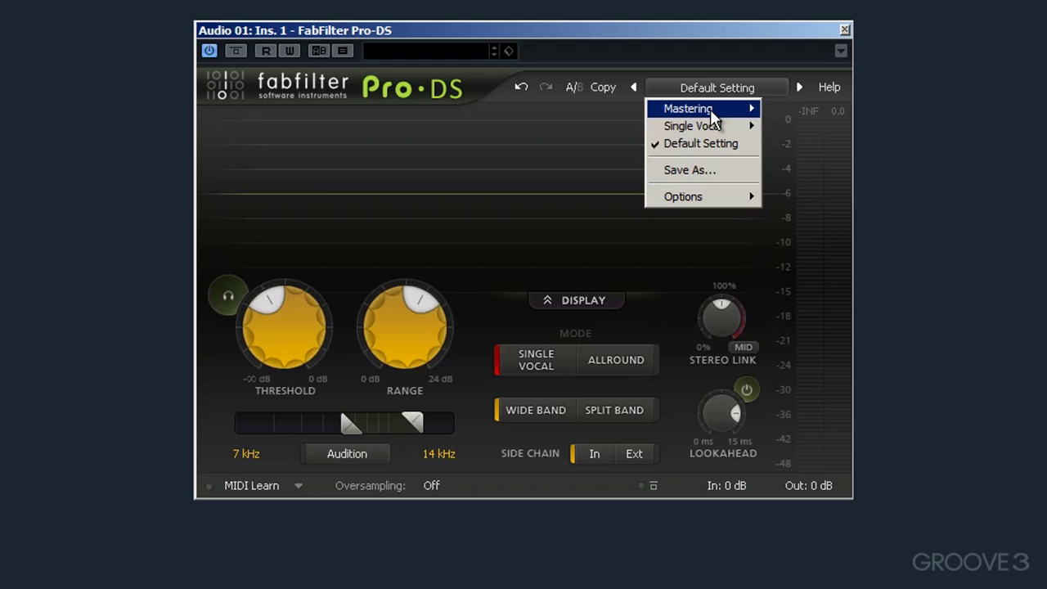
left_click(710, 109)
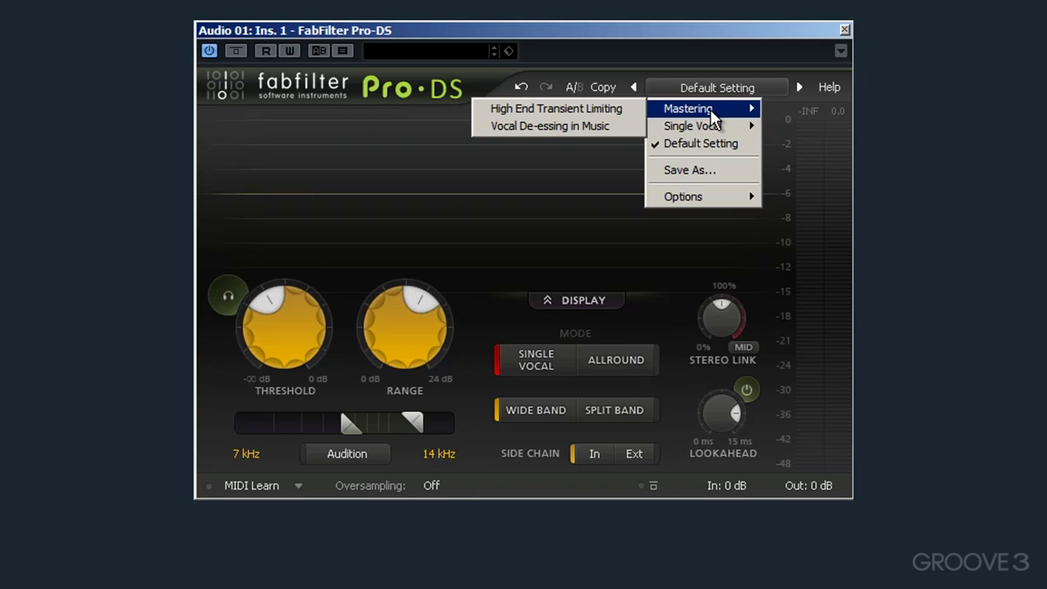
mouse_move(719, 124)
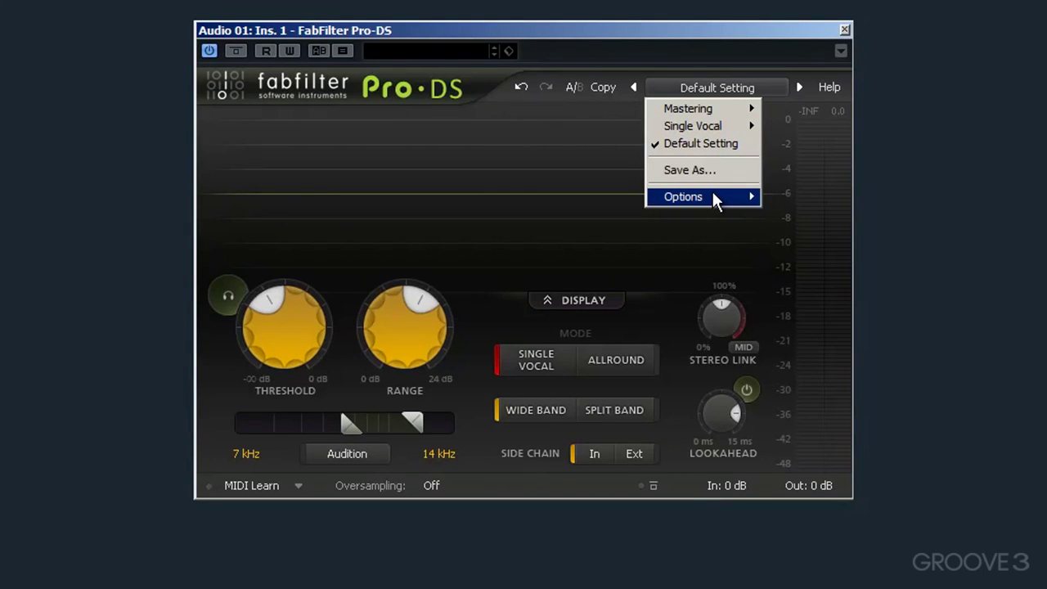
mouse_move(714, 197)
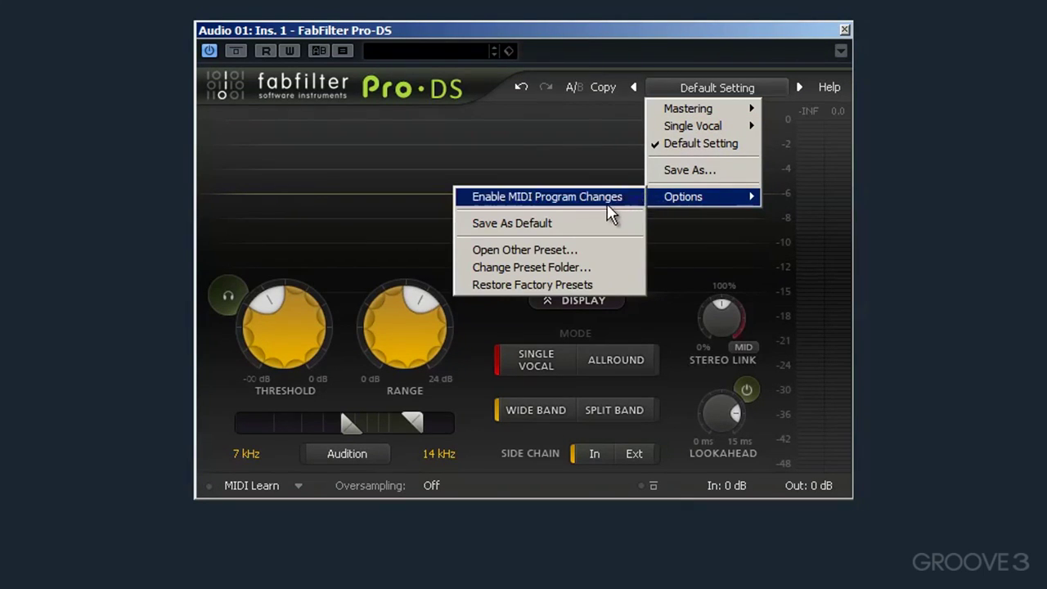
left_click(563, 285)
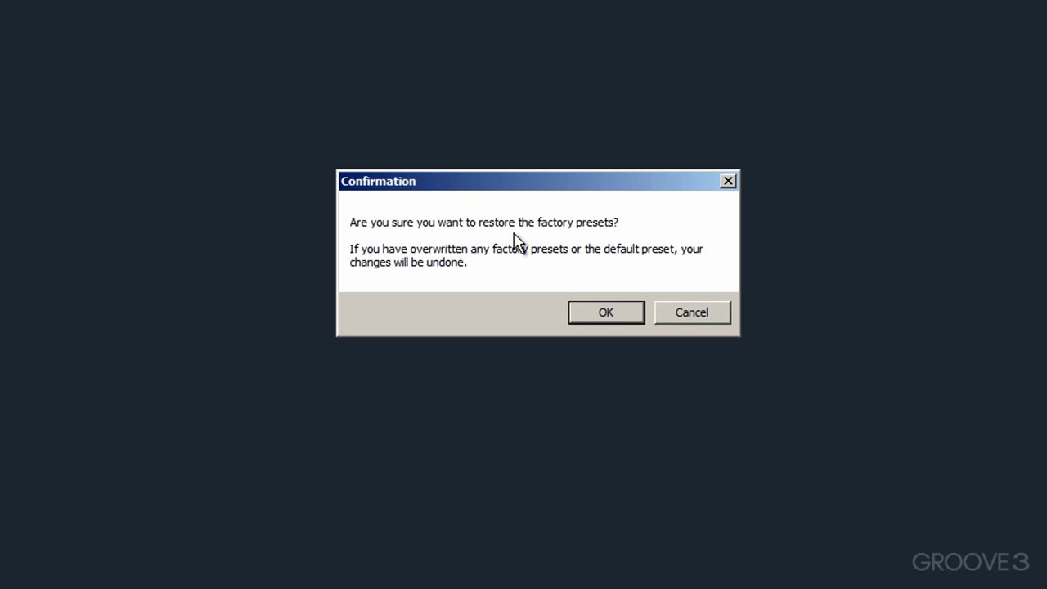
left_click(672, 315)
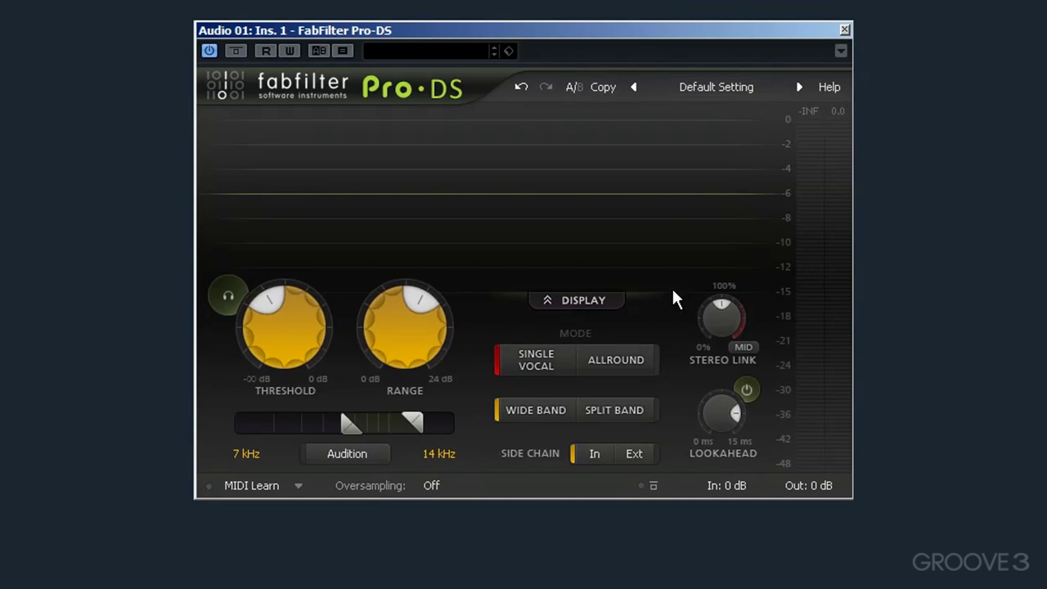
Step through presets like Classic 10k Split Band and Wide Band, then reload Default Setting.
left_click(802, 95)
left_click(802, 96)
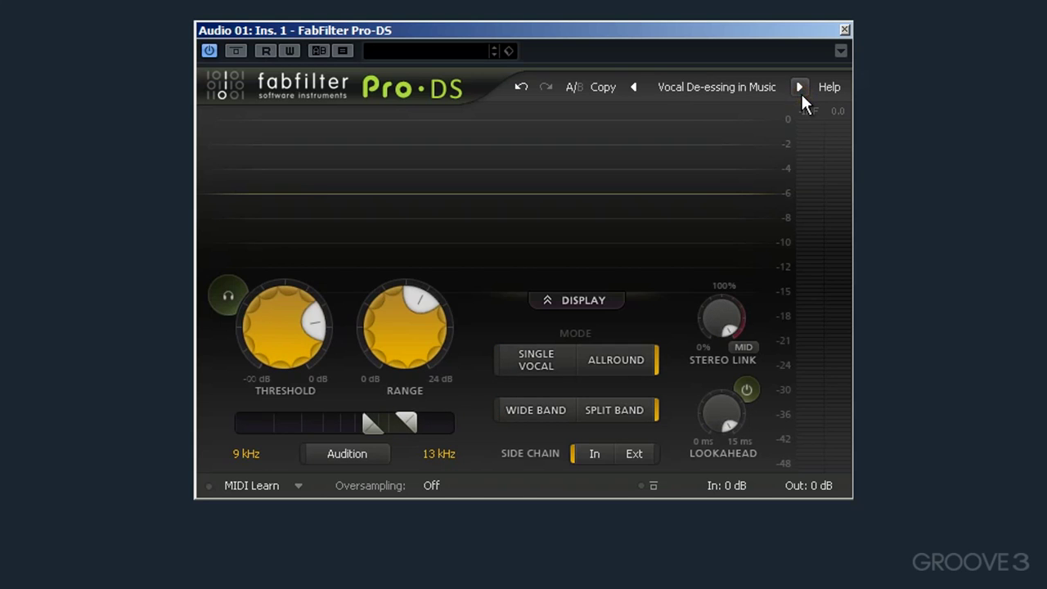
left_click(801, 92)
left_click(801, 92)
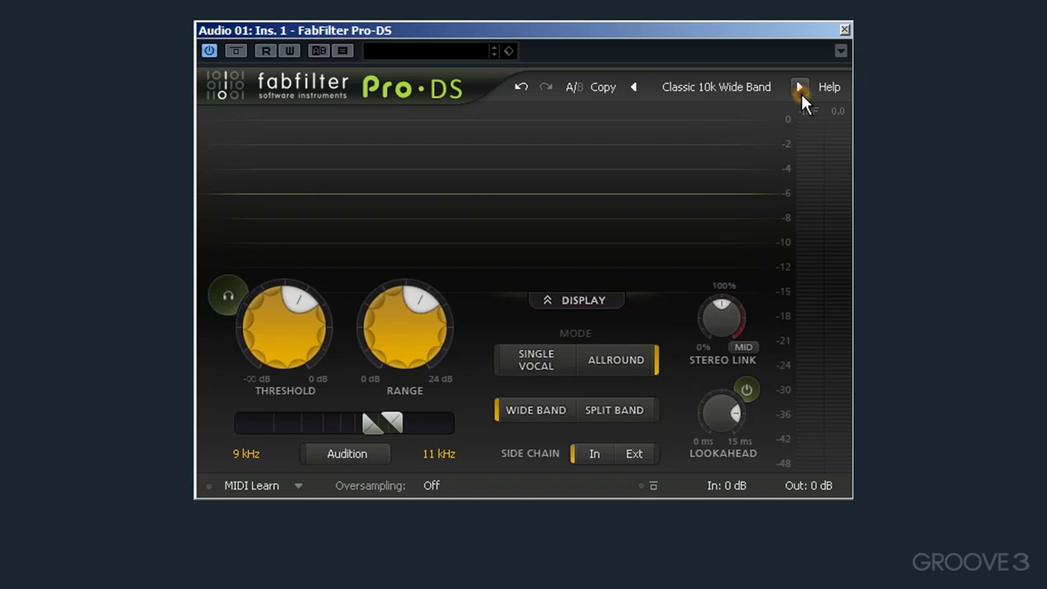
left_click(630, 88)
left_click(630, 88)
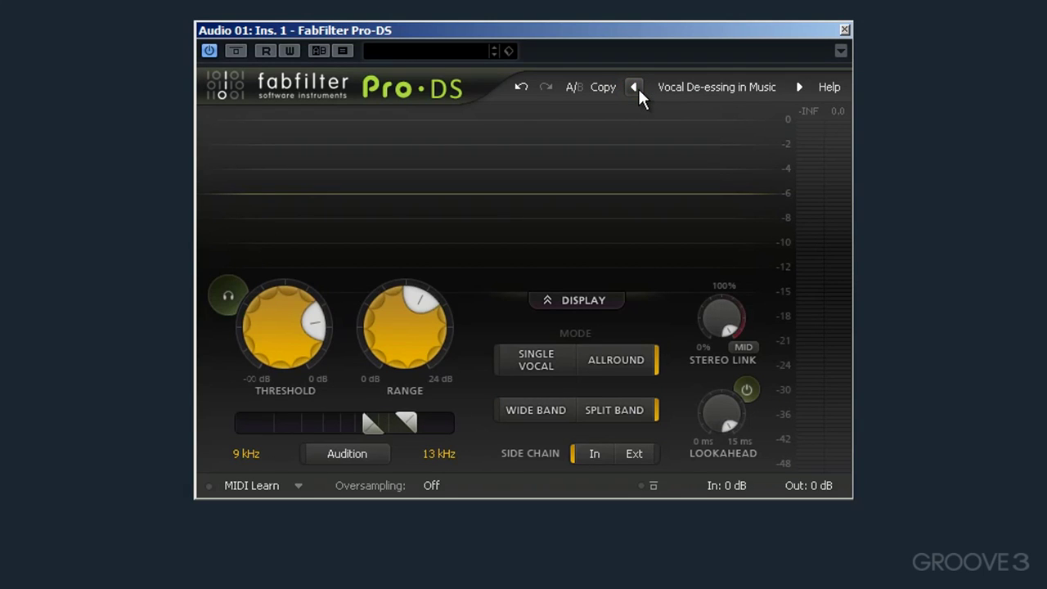
left_click(654, 88)
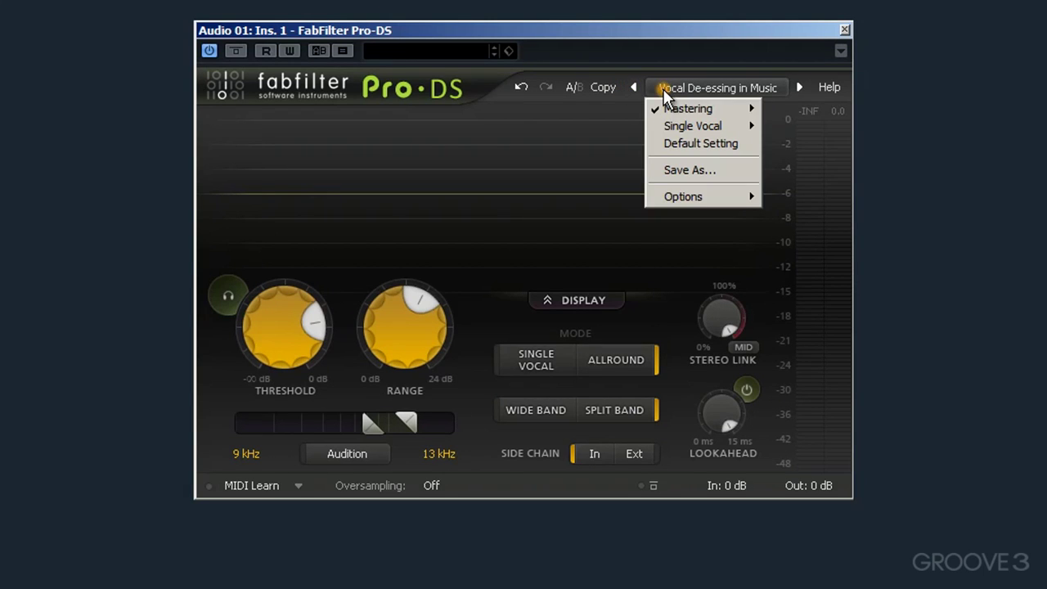
left_click(685, 144)
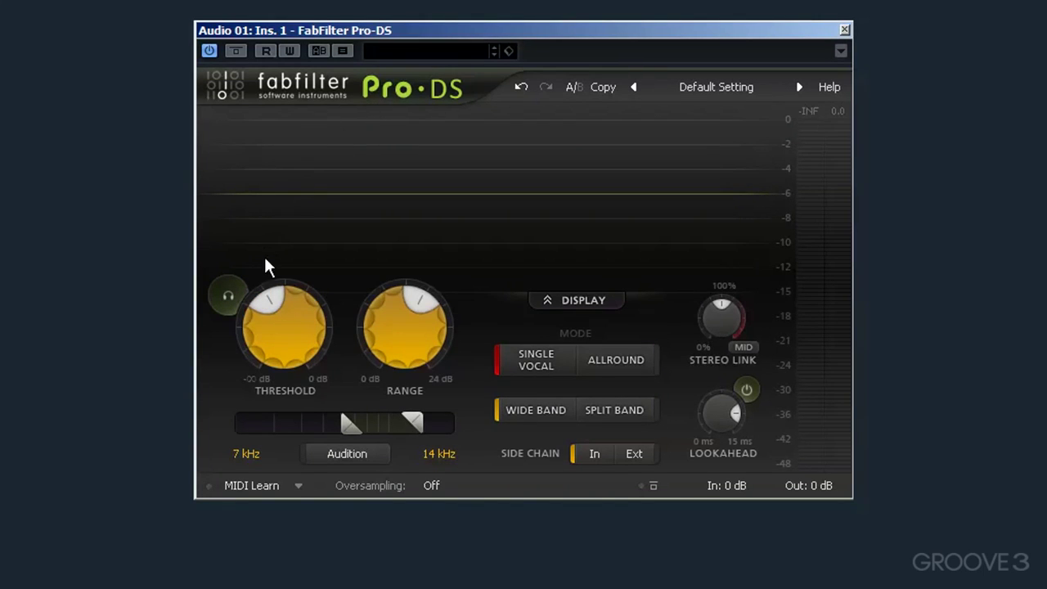
Sweep the Threshold knob from -INF up to 0 dB and back down to about -19.87 dB.
mouse_move(284, 301)
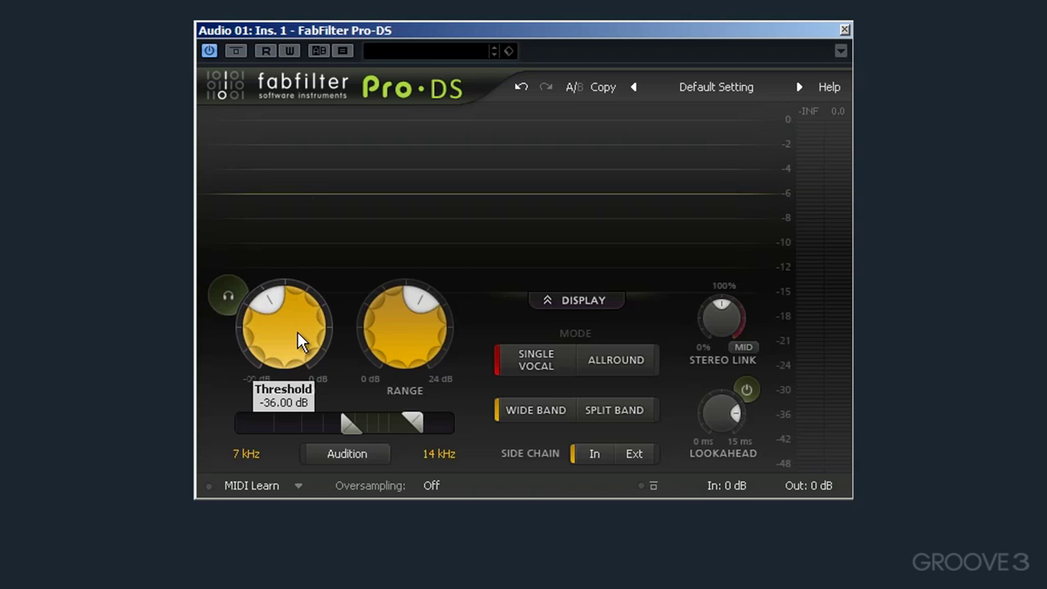
double_click(297, 332)
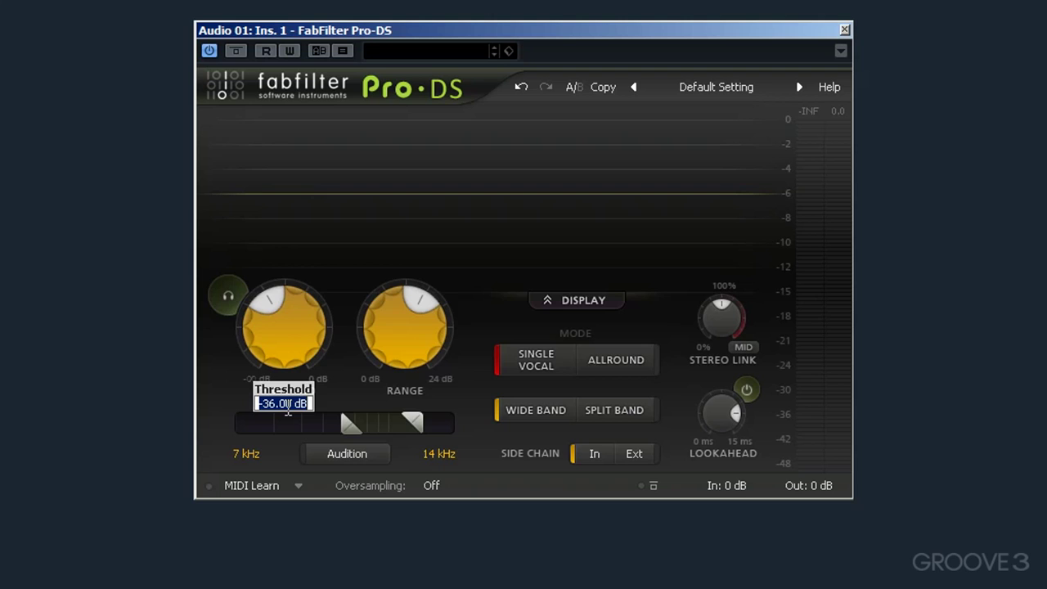
key("Return")
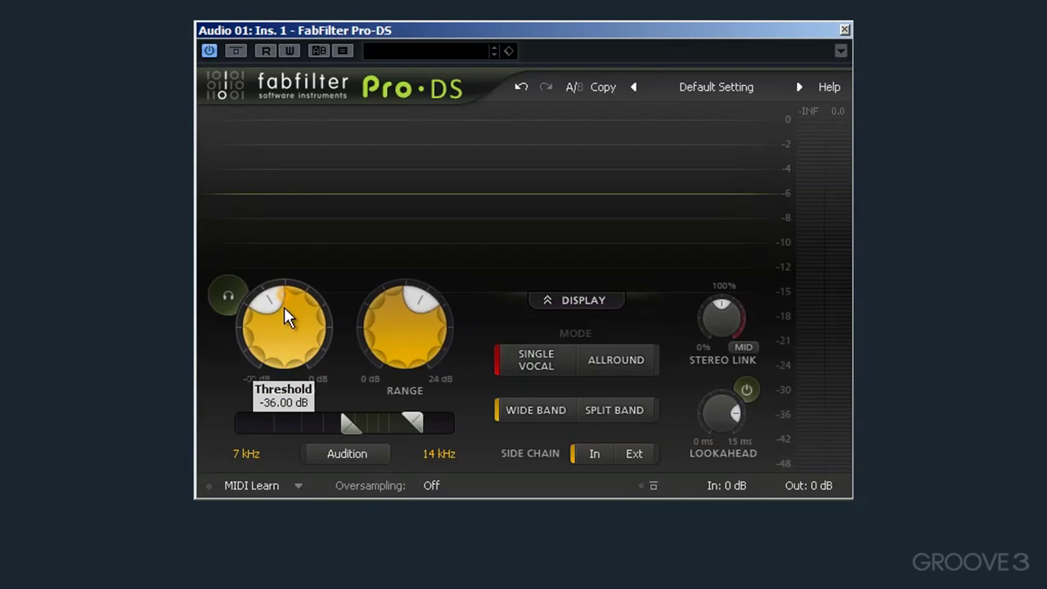
left_click_drag(285, 311, 266, 375)
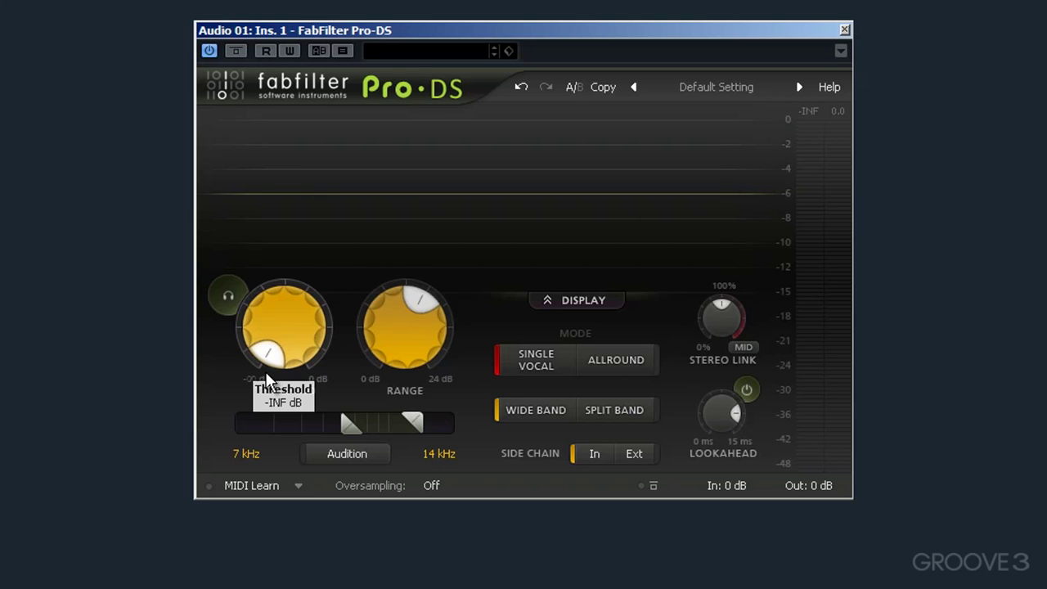
left_click_drag(266, 377, 263, 327)
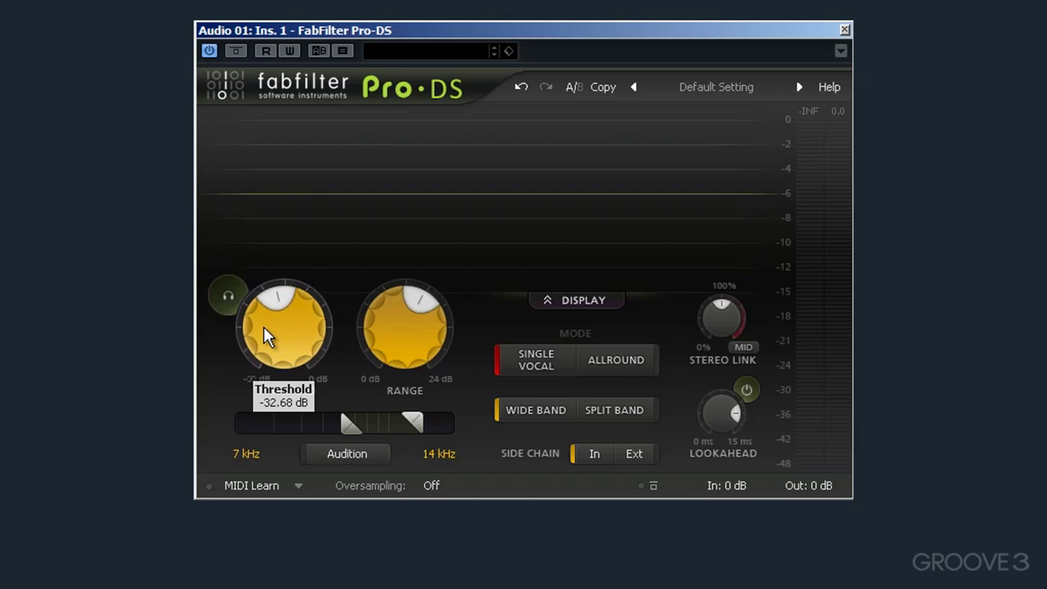
left_click_drag(263, 327, 253, 221)
left_click_drag(260, 319, 255, 298)
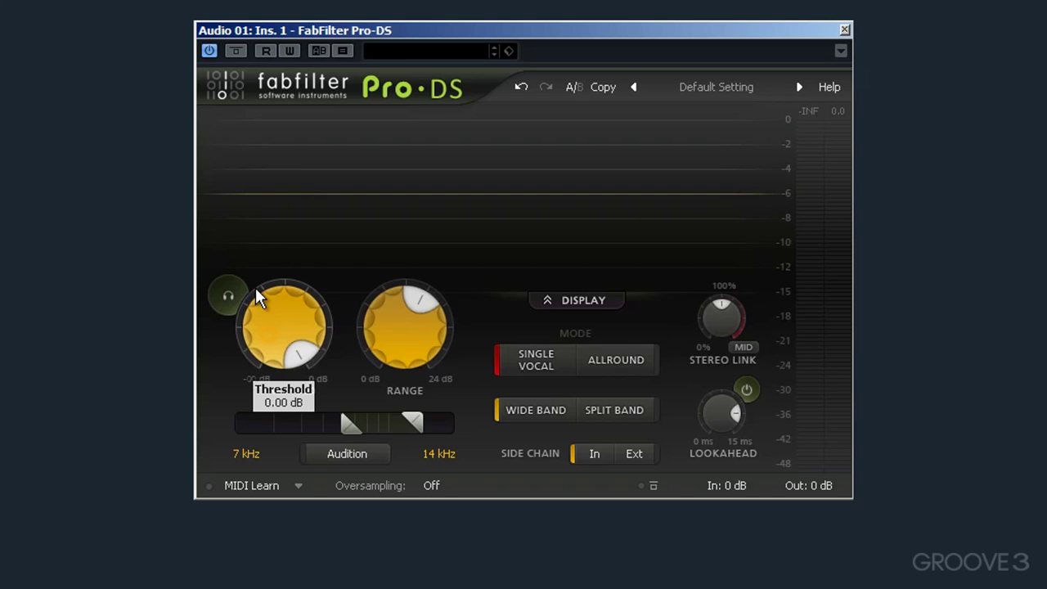
left_click_drag(256, 289, 283, 349)
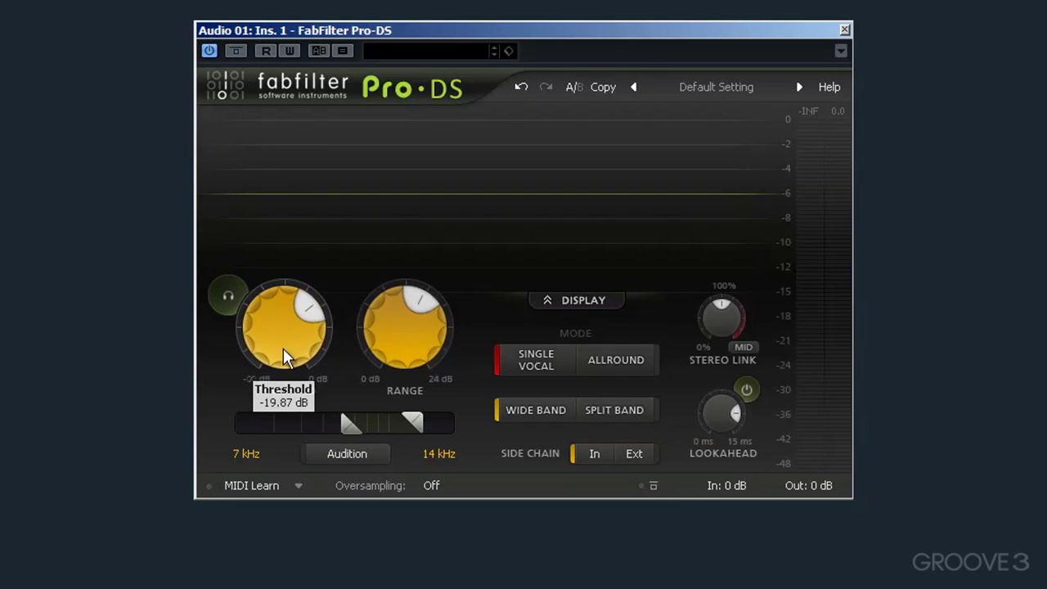
Enter -12 dB directly as the Threshold value.
double_click(283, 340)
type("-12")
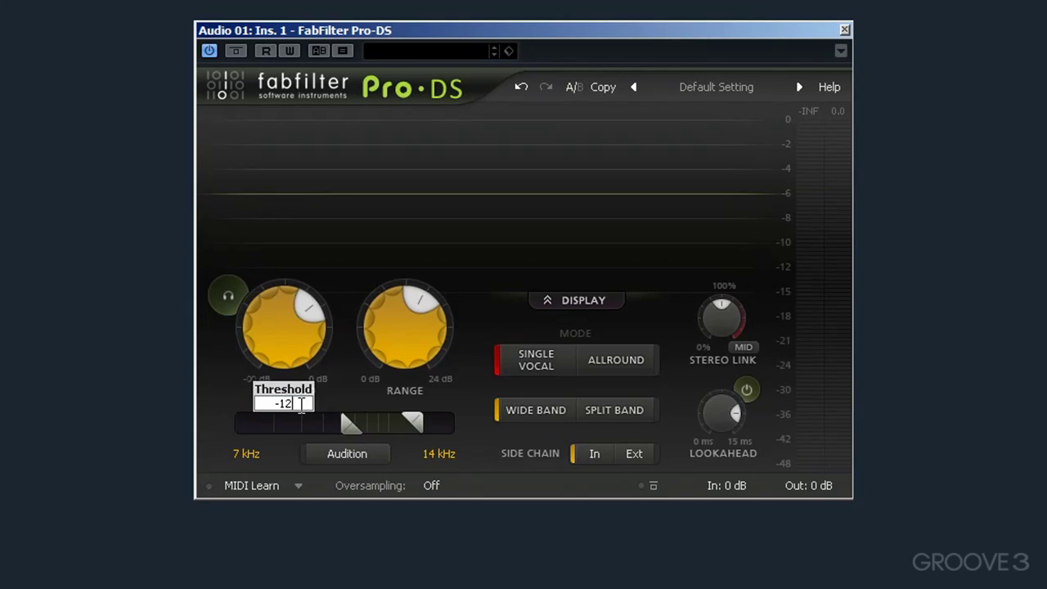
key("Return")
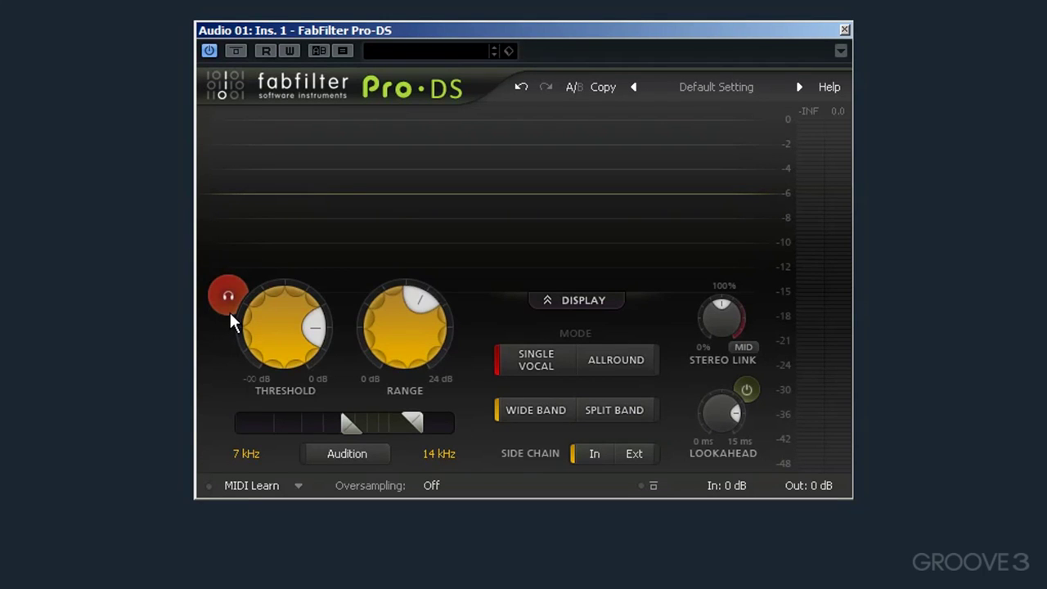
Switch off the red headphone listen button beside Threshold.
left_click(229, 311)
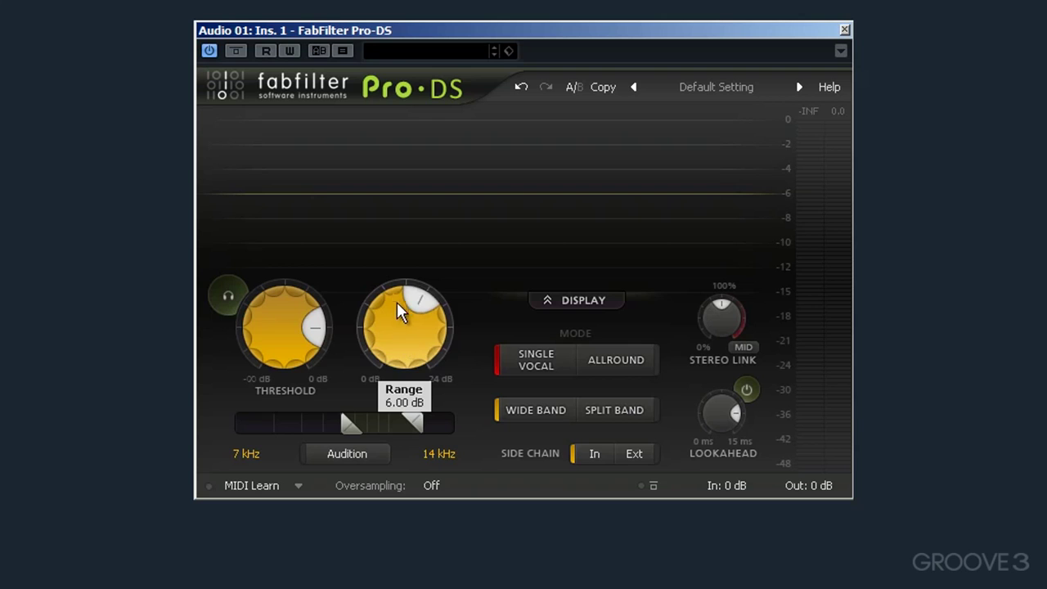
Sweep Range down to 0 dB and back up to about 6 dB, then enter 3 dB exactly.
left_click_drag(397, 302, 356, 433)
left_click_drag(385, 331, 384, 368)
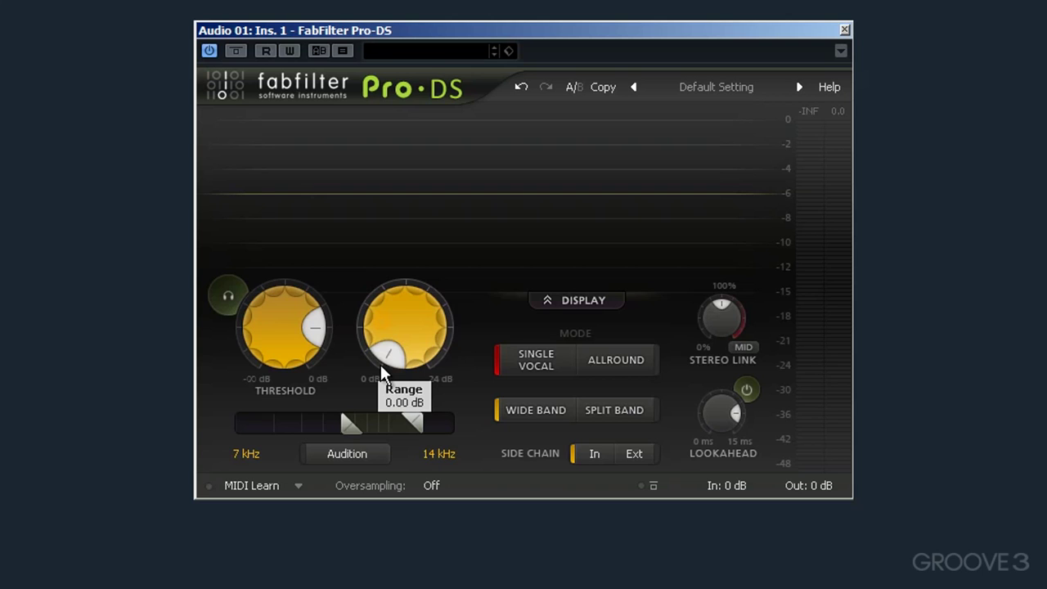
left_click_drag(381, 369, 365, 192)
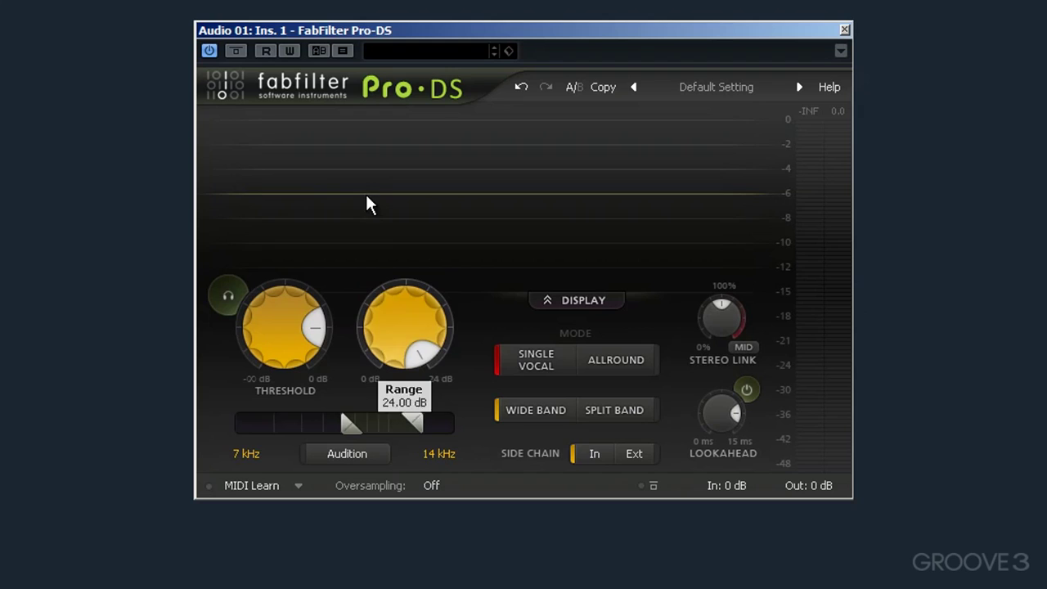
double_click(418, 330)
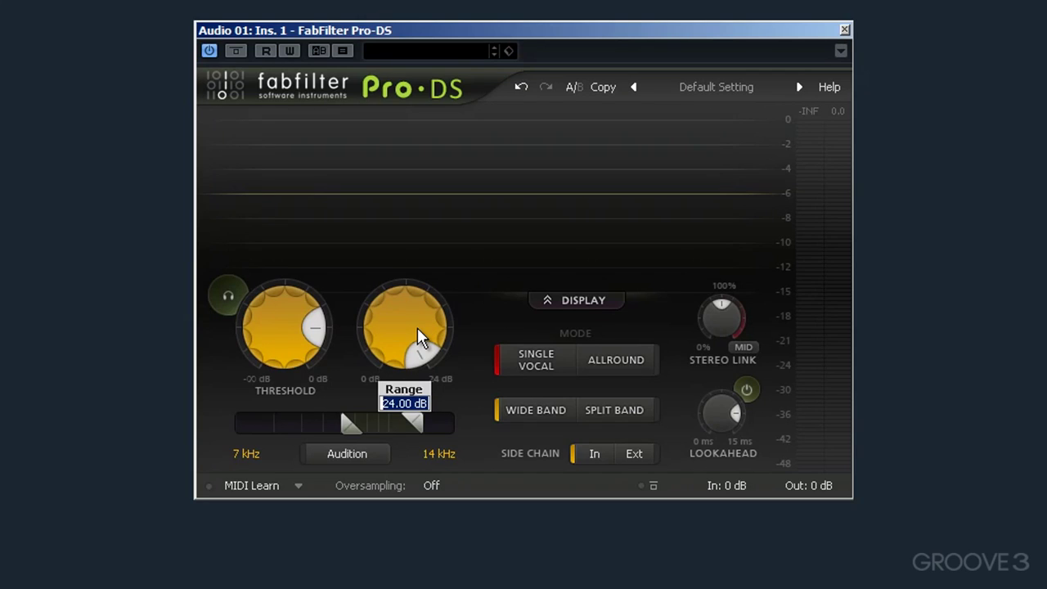
type("3")
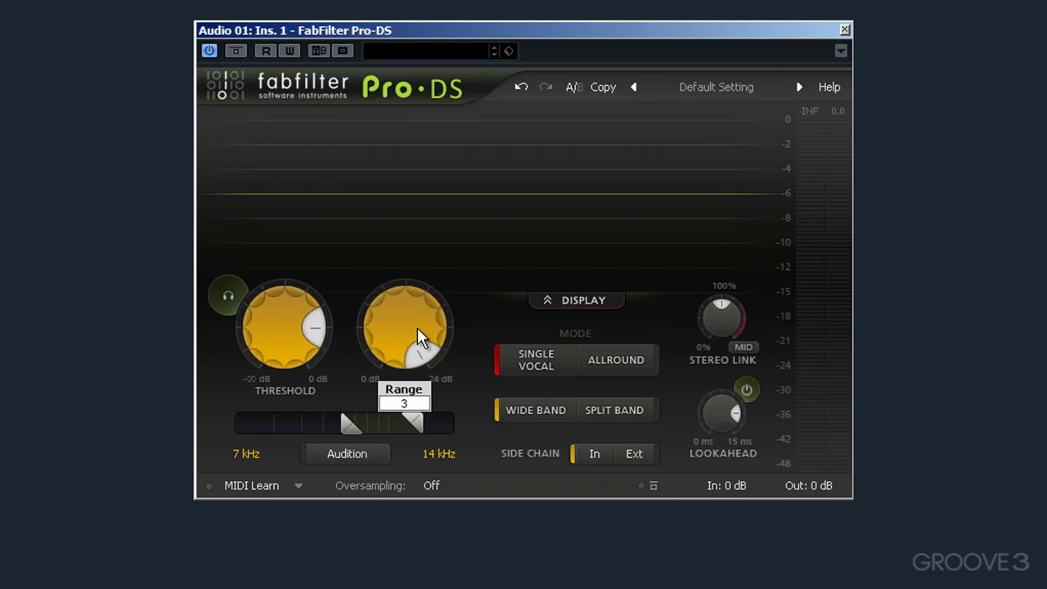
key("Return")
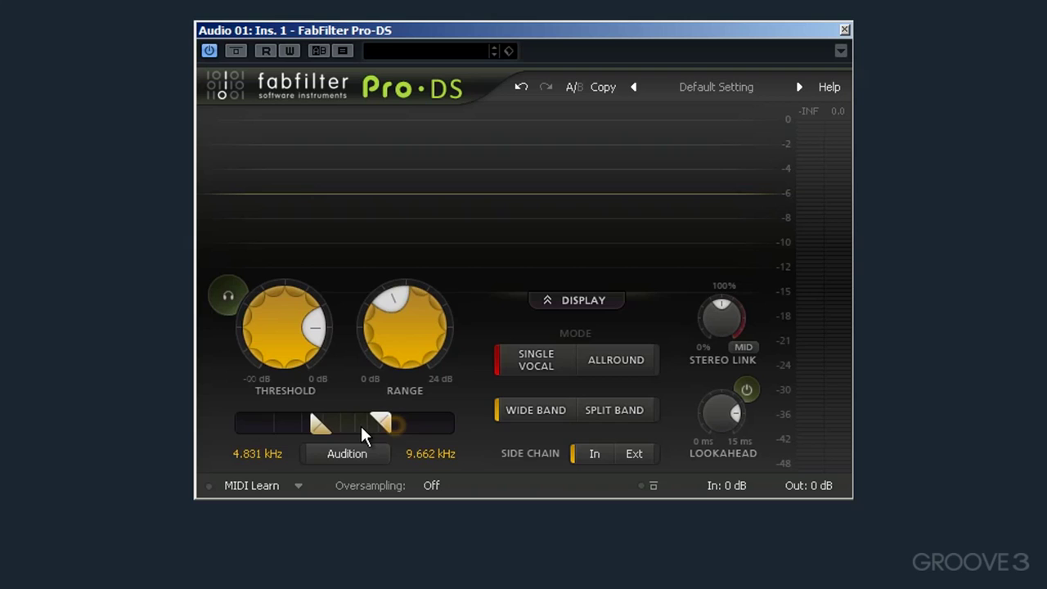
Shift the detection band up to start at 5.92 kHz and push its upper limit higher.
scroll(362, 427, "down", 1)
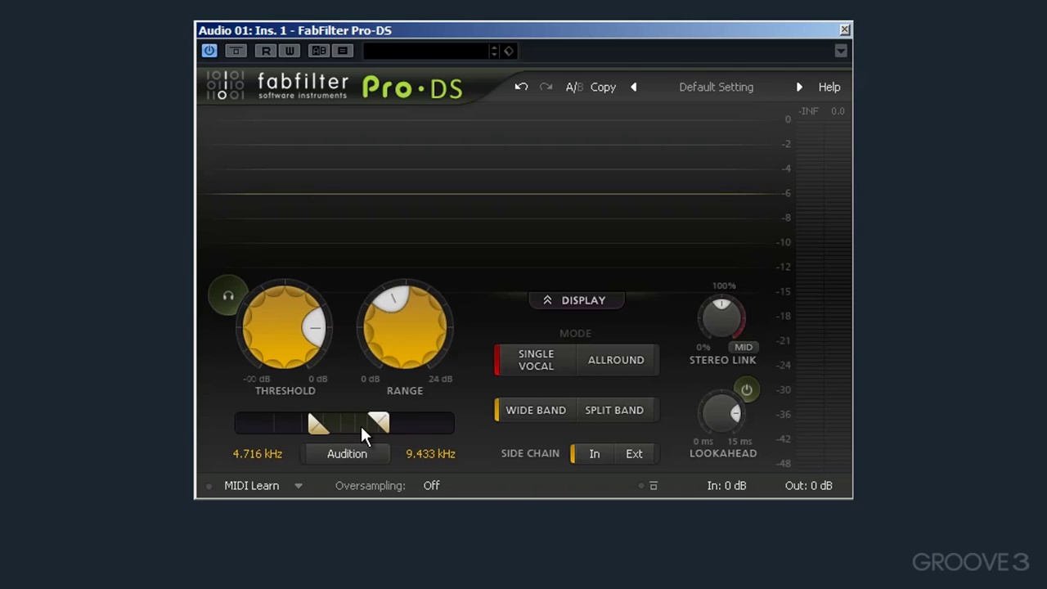
left_click_drag(361, 429, 382, 432)
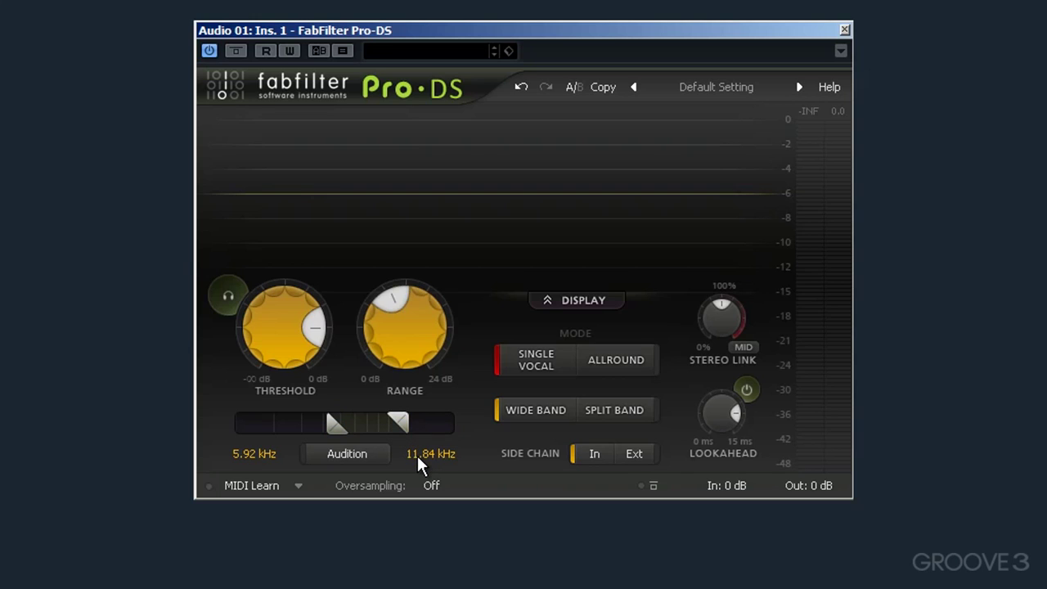
left_click_drag(401, 418, 429, 424)
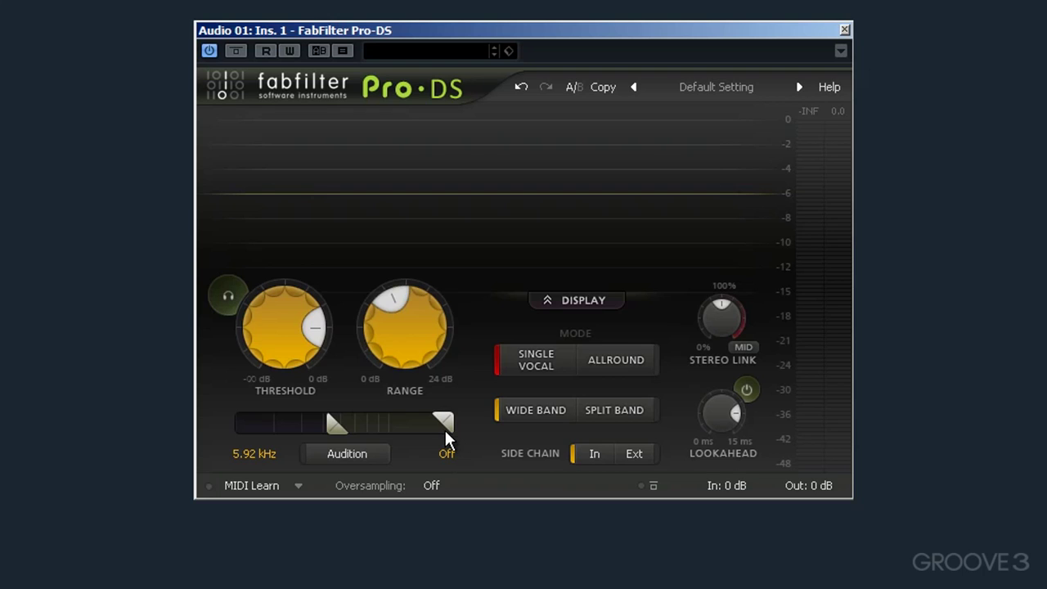
Drag the band handles so the band starts at 2 kHz with the upper limit Off.
left_click_drag(444, 428, 423, 424)
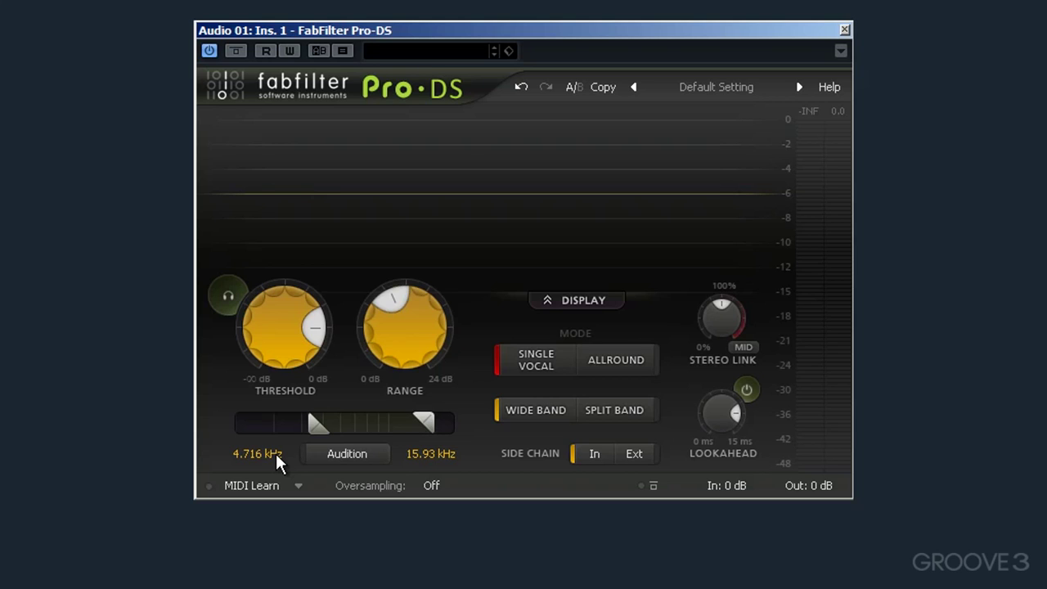
left_click_drag(309, 417, 387, 432)
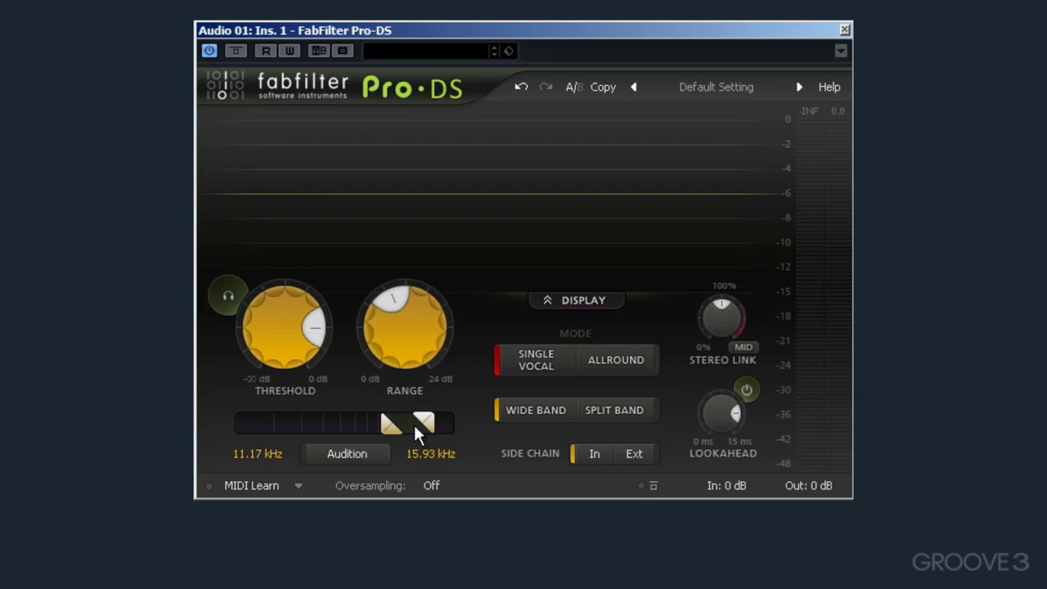
left_click_drag(415, 428, 239, 438)
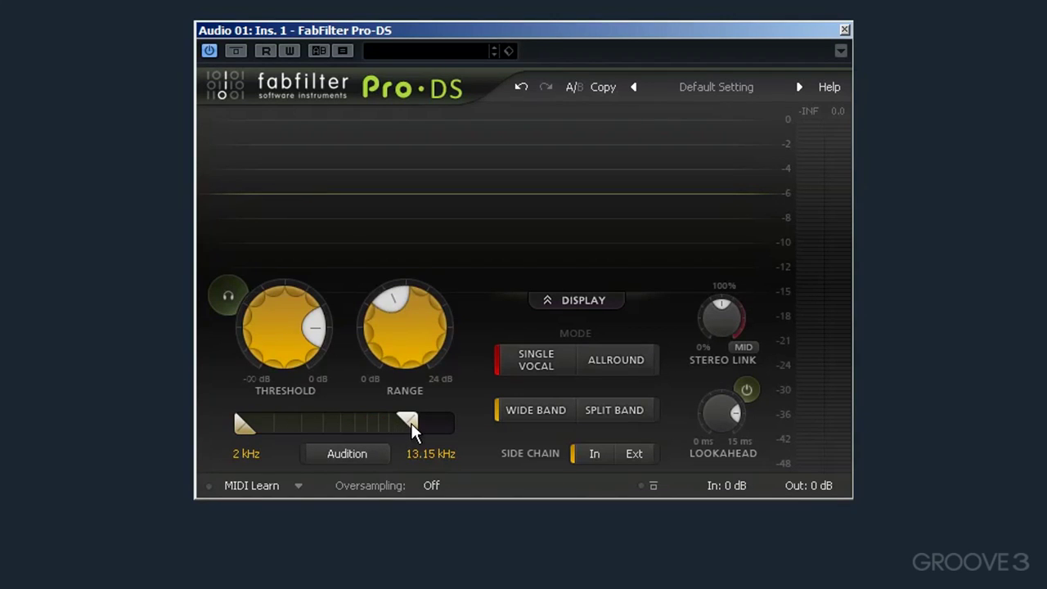
left_click_drag(410, 423, 453, 427)
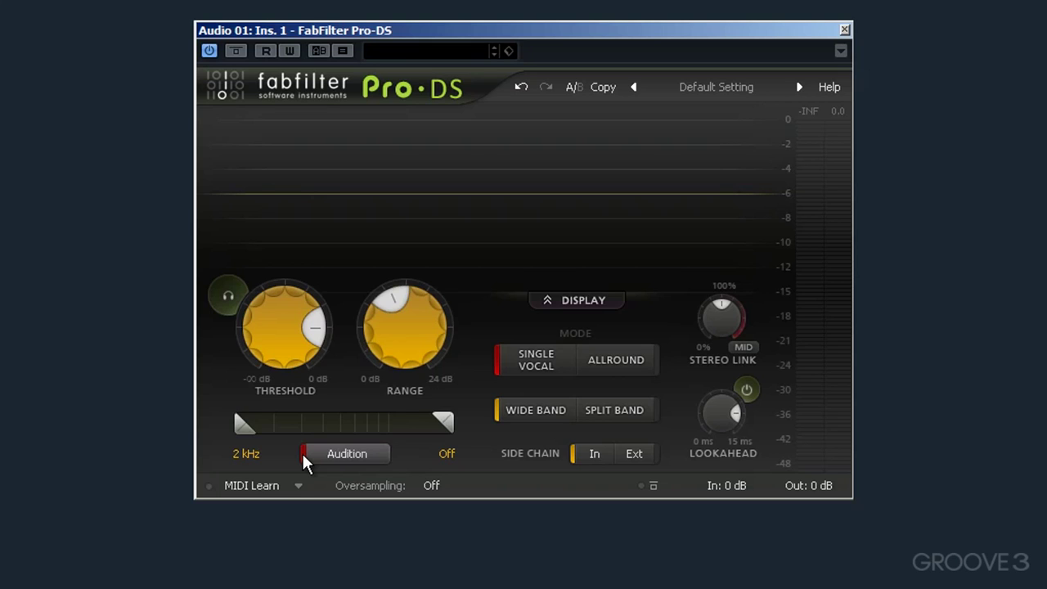
Switch Audition off so the normal processed output is heard.
left_click(364, 460)
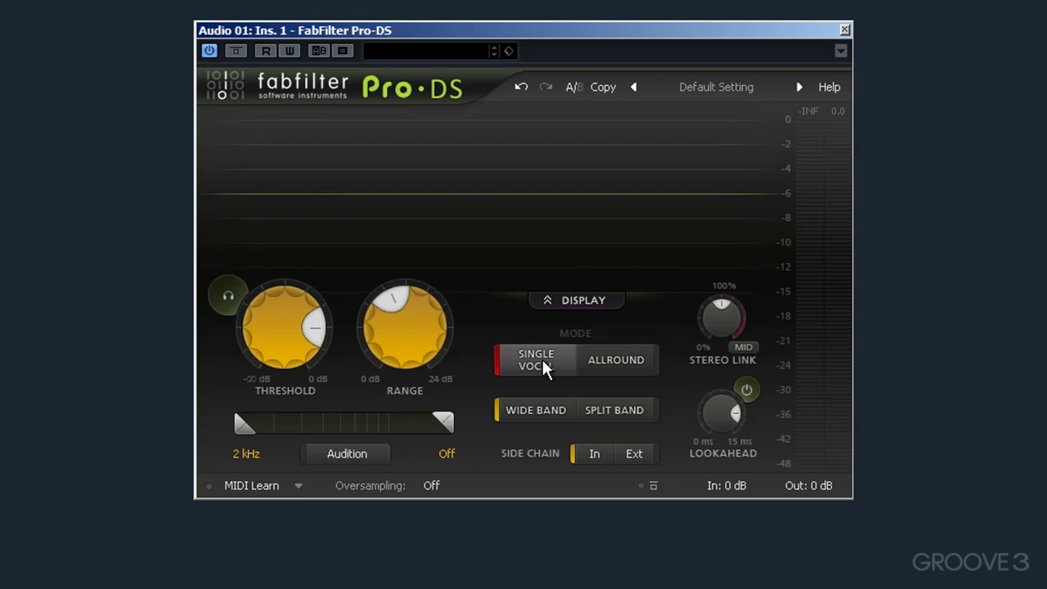
left_click(598, 360)
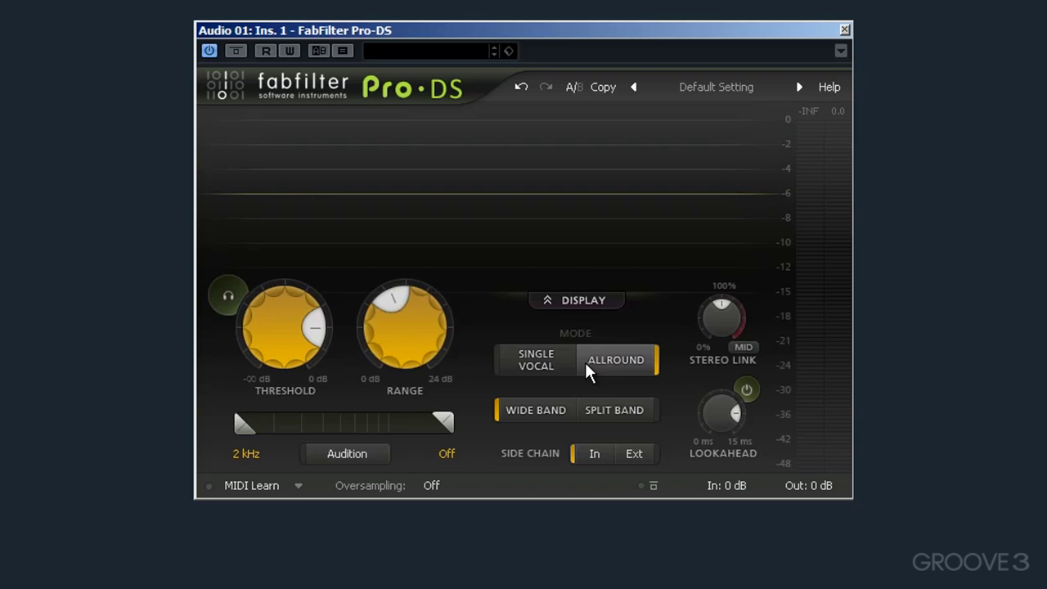
left_click(546, 364)
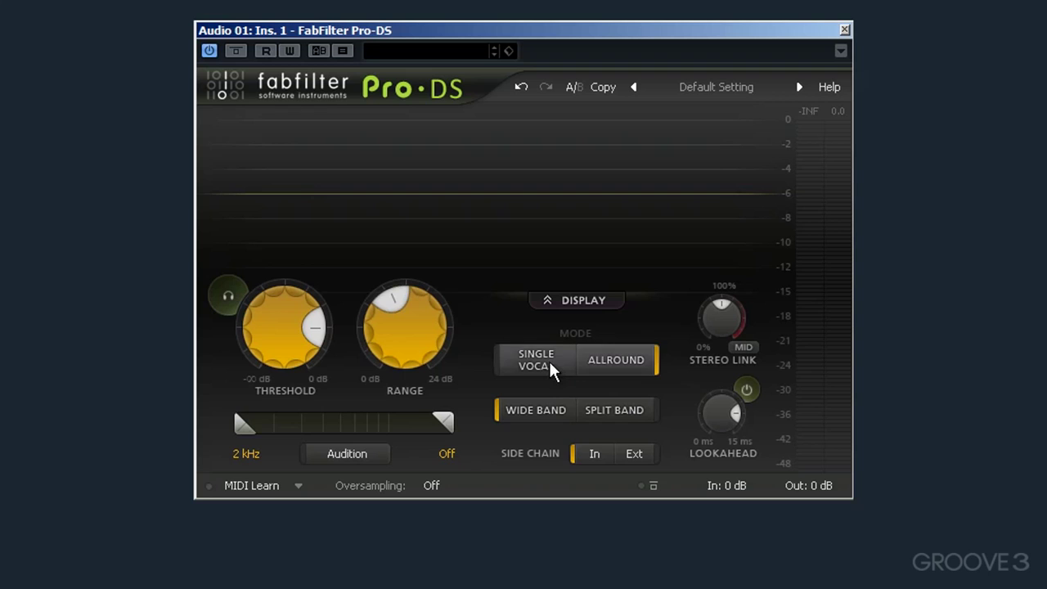
Load the Mastering preset High End Transient Limiting.
left_click(690, 96)
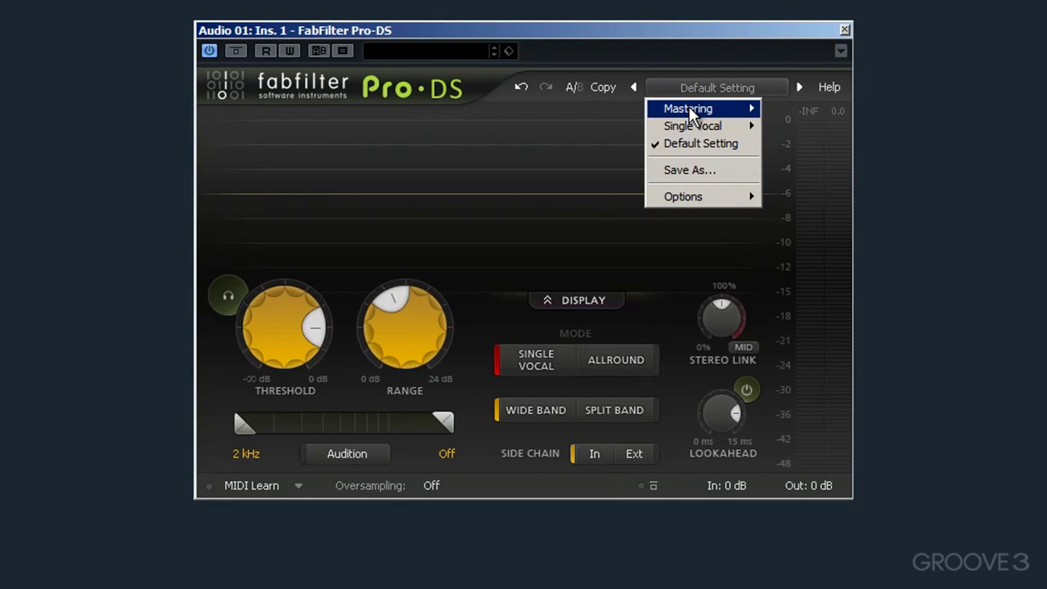
mouse_move(692, 115)
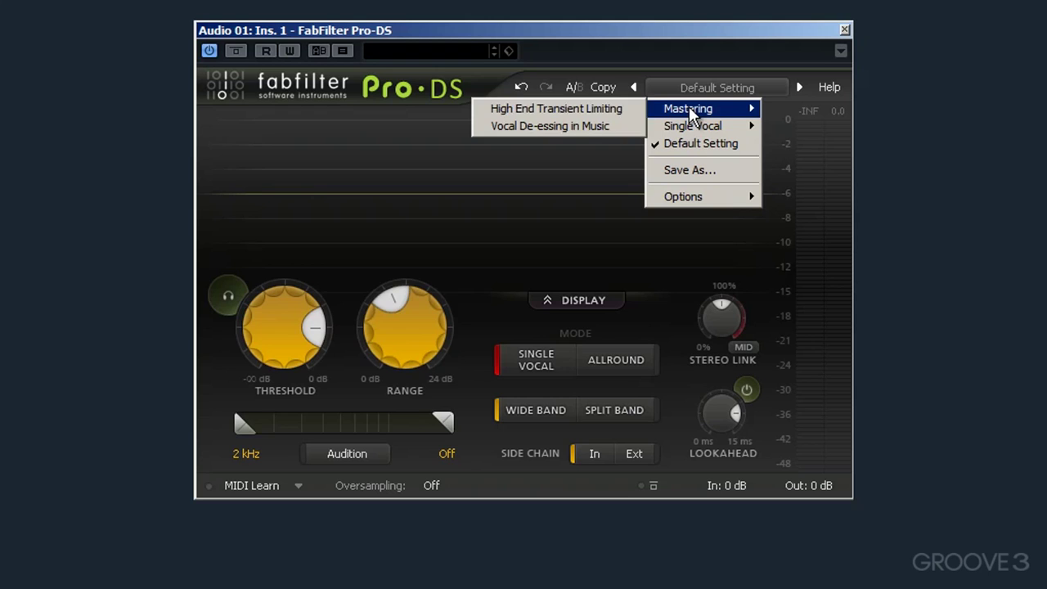
left_click(630, 113)
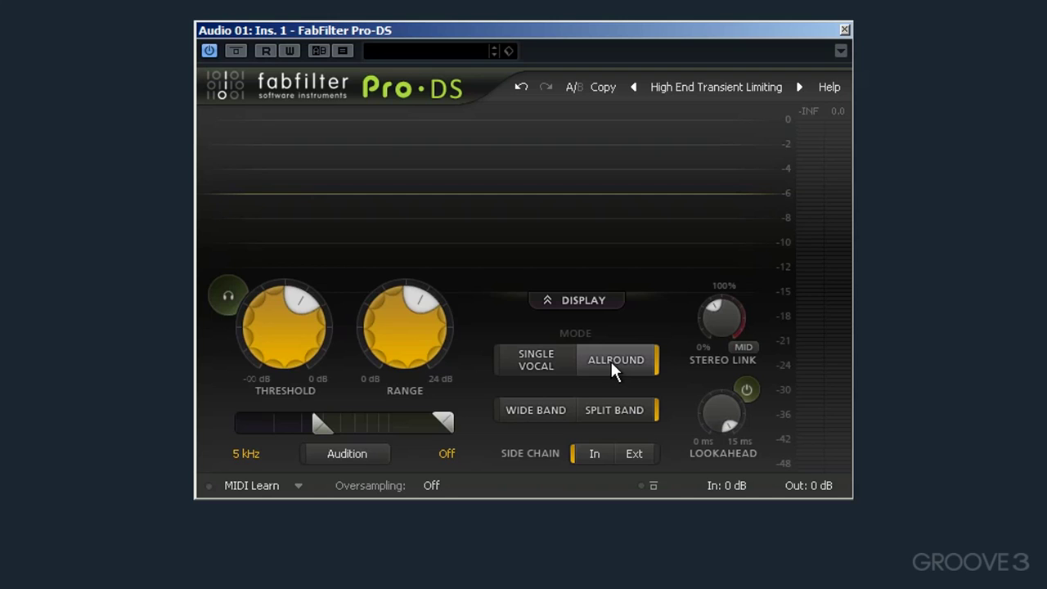
Load the Single Vocal preset Male Wide Band.
left_click(678, 96)
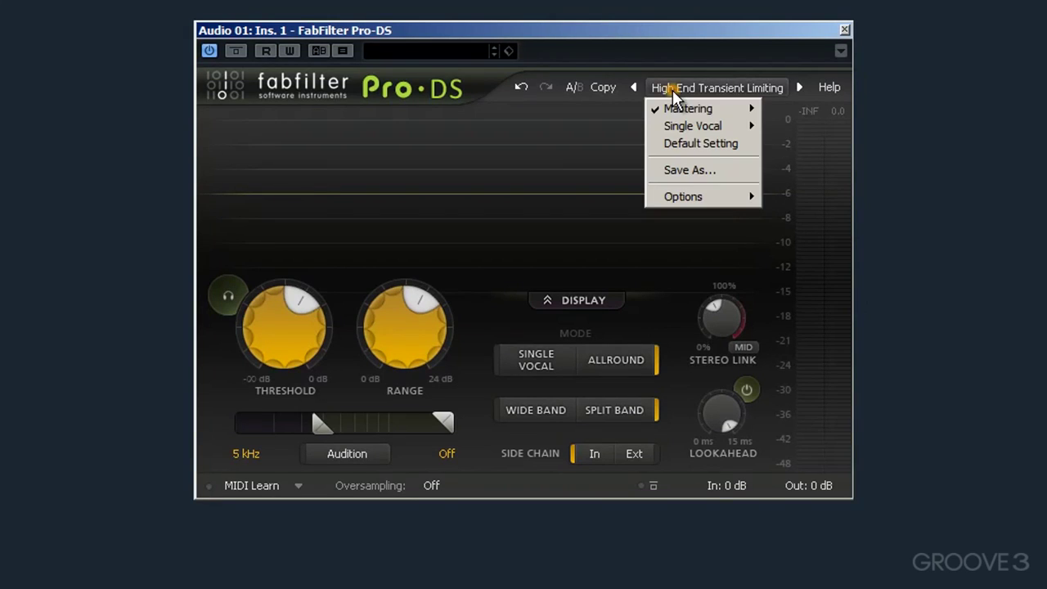
mouse_move(684, 129)
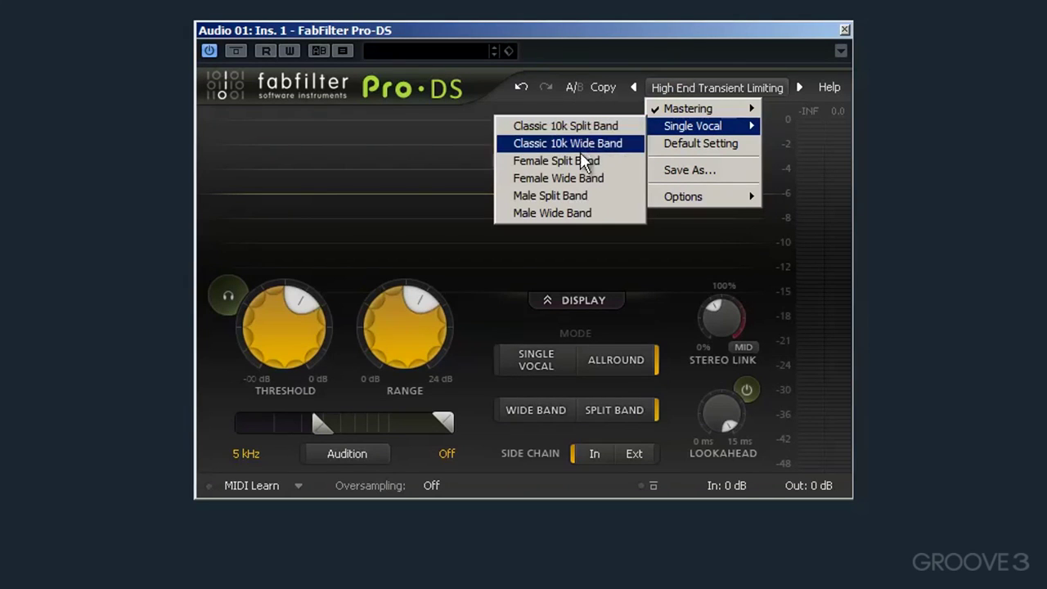
left_click(569, 214)
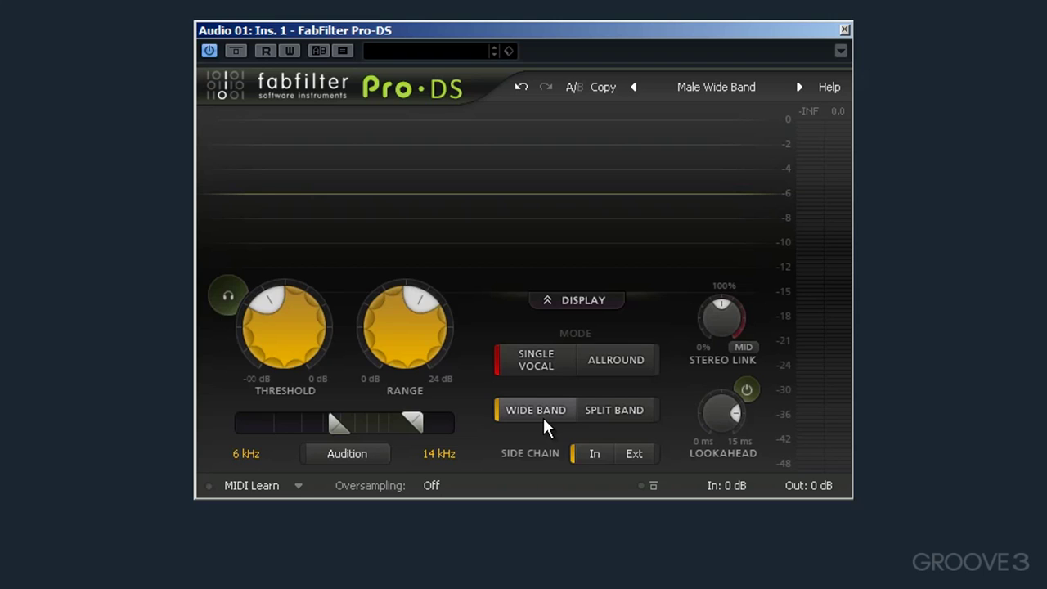
left_click(603, 414)
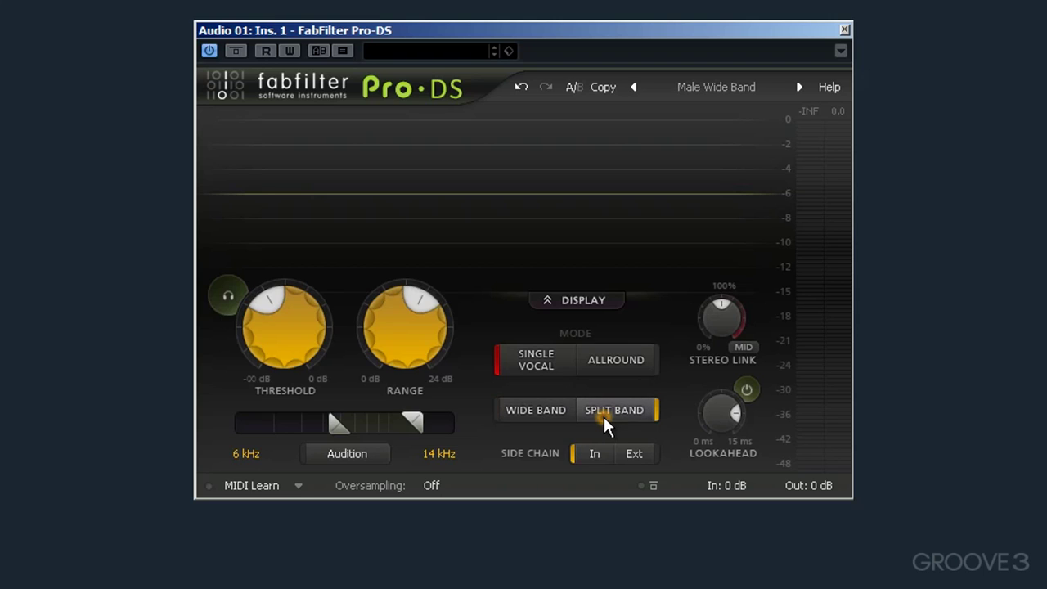
left_click(555, 408)
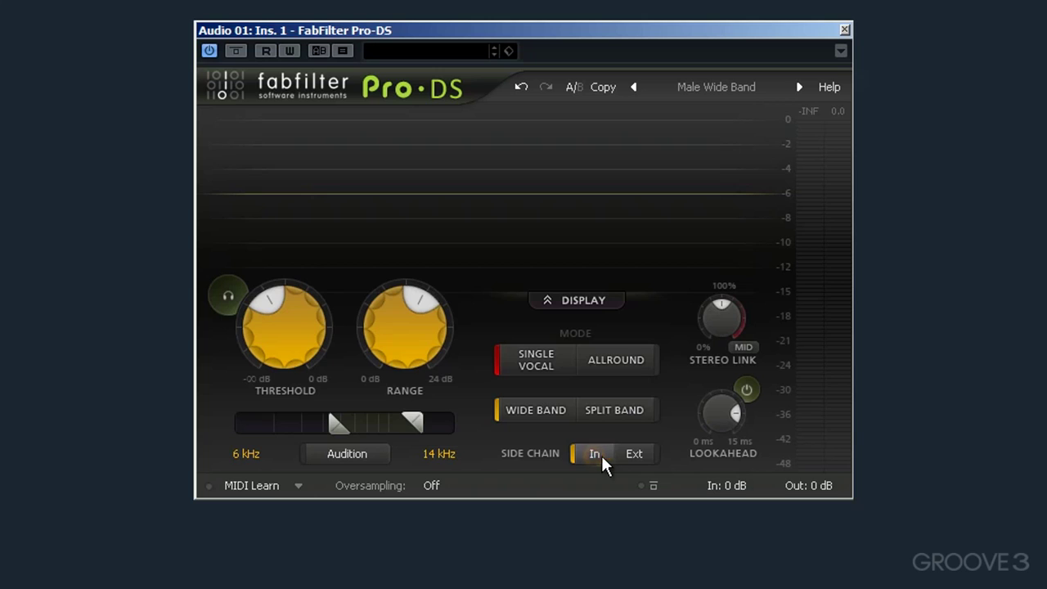
left_click(630, 456)
left_click(596, 455)
left_click(653, 485)
mouse_move(718, 326)
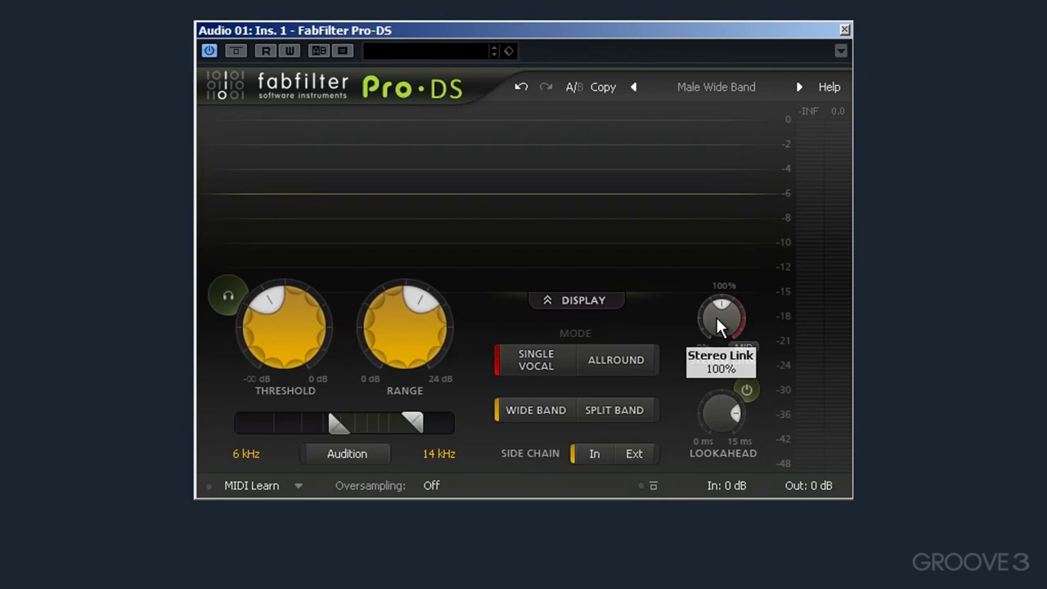